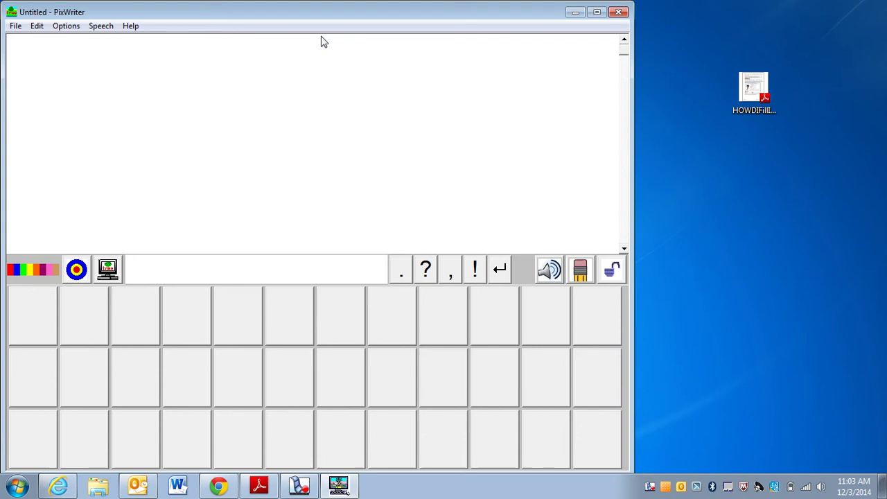
Add a '???' target word with the 'question' picture, spoken as 'blank', to the word bank
click(77, 270)
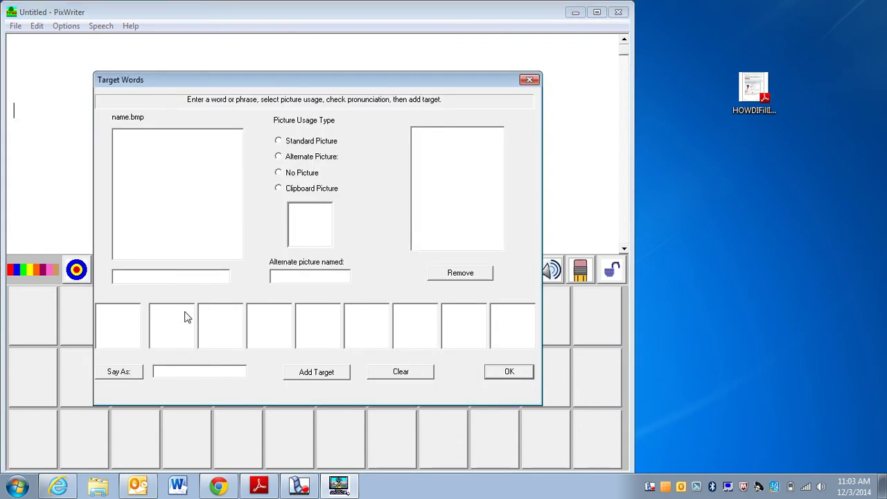
text(???)
click(294, 157)
click(312, 273)
text(qu)
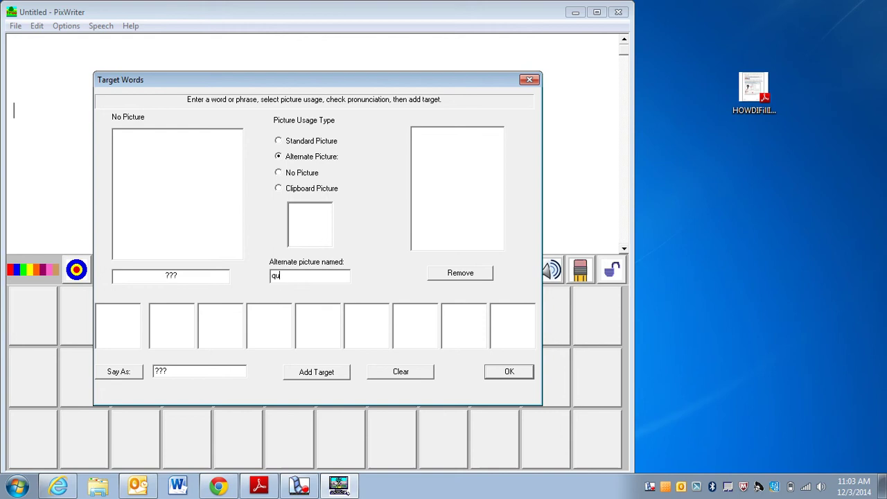
text(estion)
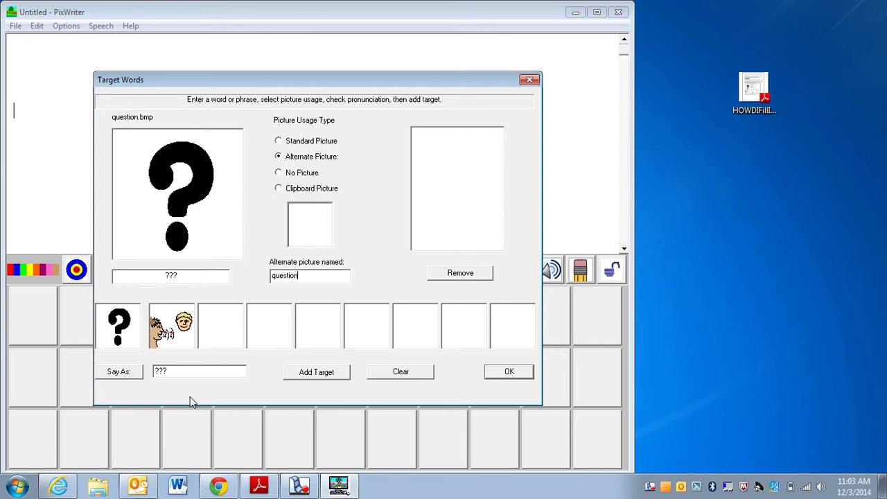
key(Tab)
text(blank)
click(303, 374)
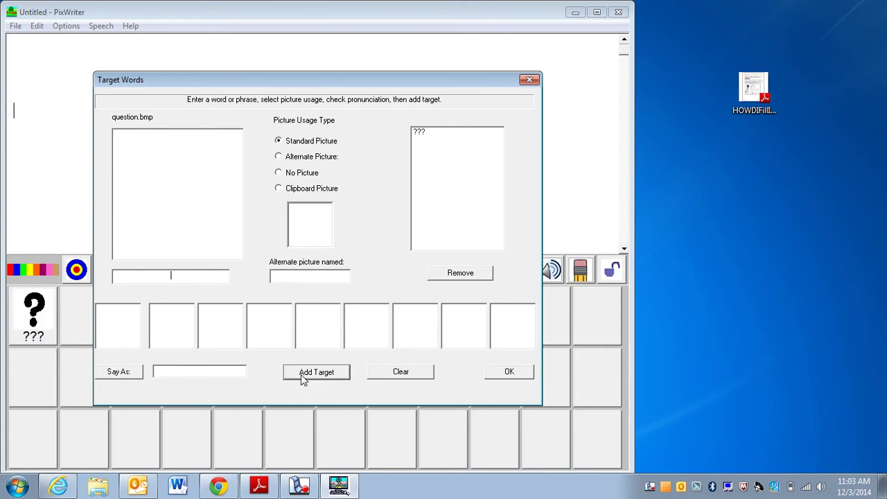
click(507, 377)
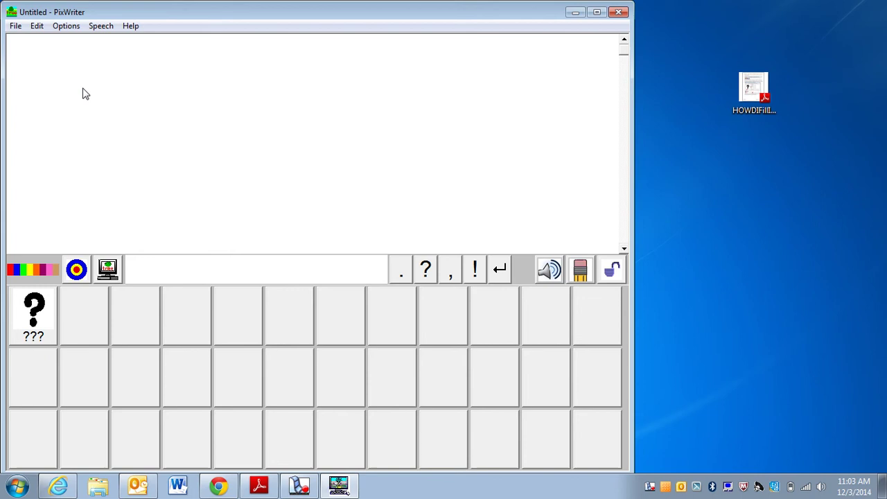
Set the word bank display to 16 buttons from the Options menu
click(58, 31)
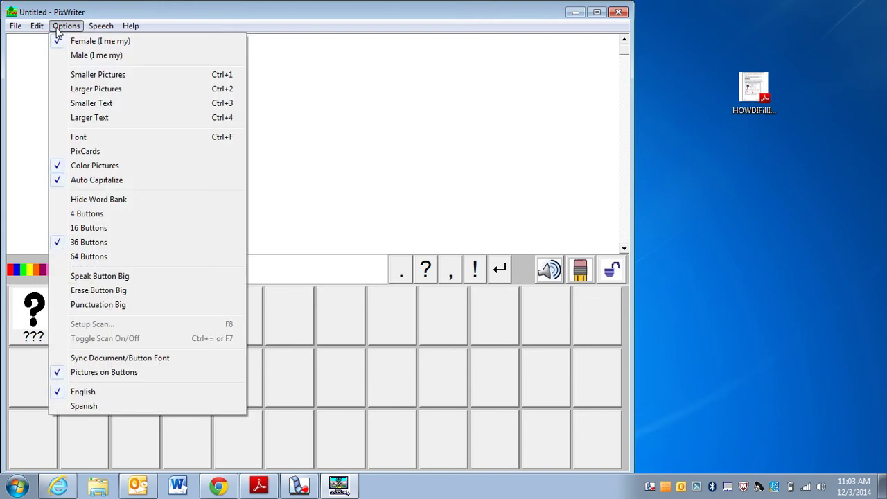
click(79, 229)
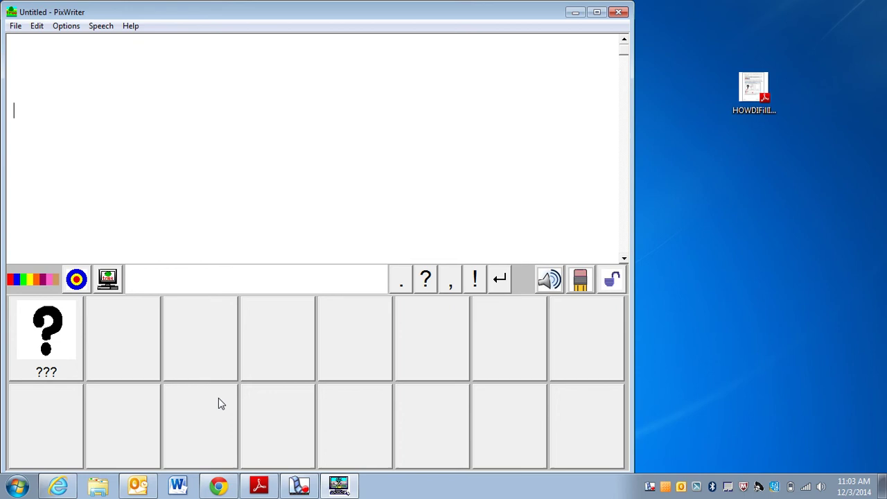
Add rain, snow and fog, moving rain and fog to the top row's fourth and sixth cells
text(rain)
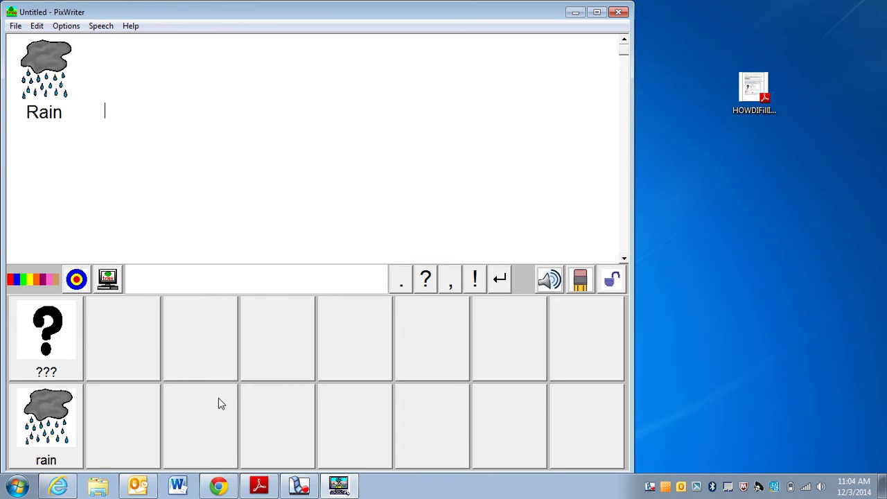
text( snow )
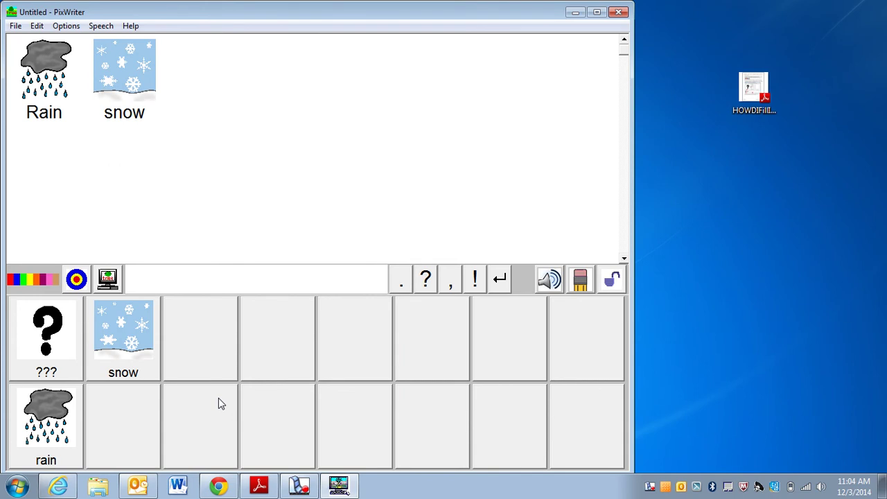
text(fog)
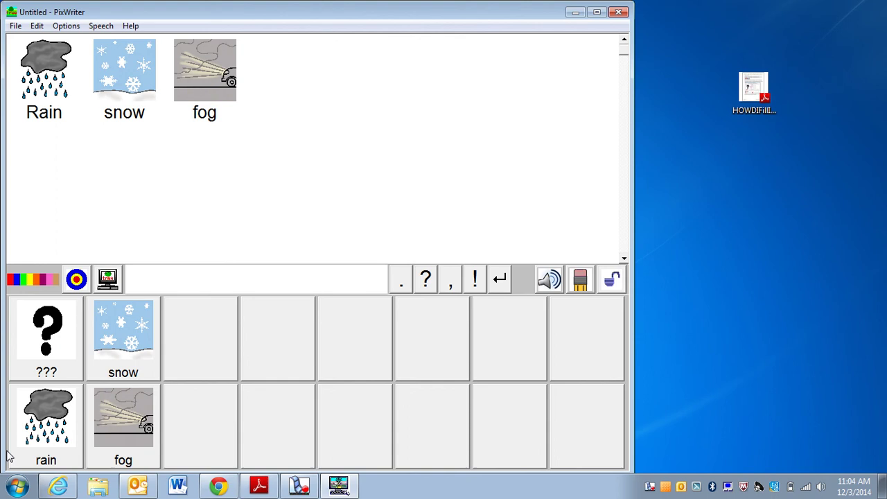
drag(24, 449, 272, 357)
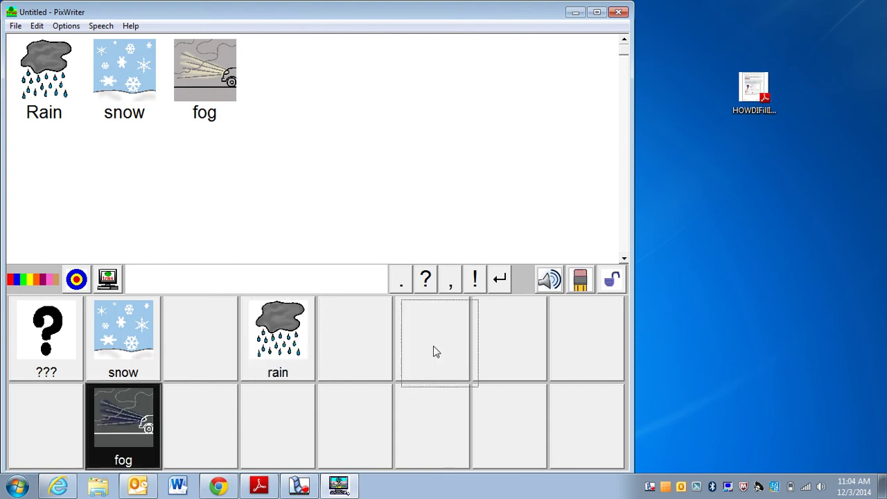
drag(116, 429, 431, 347)
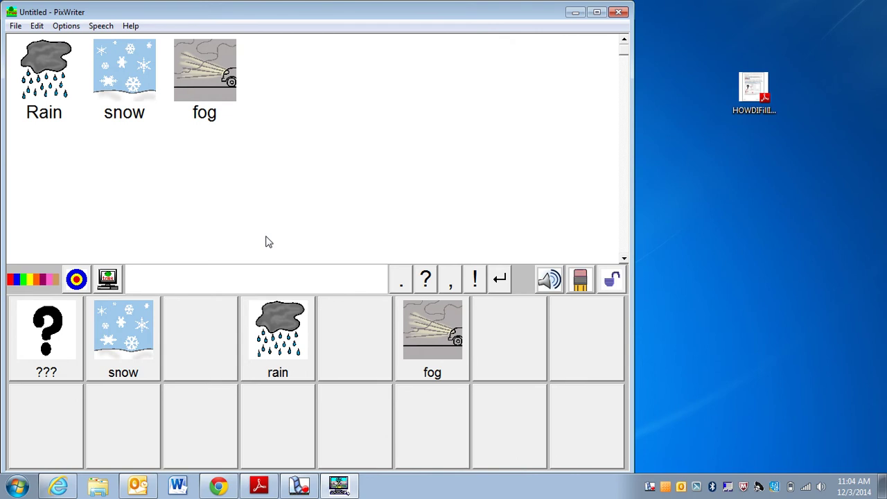
Lock the word bank, clear the page, and write 'Water falling from the sky is called ???.'
click(613, 284)
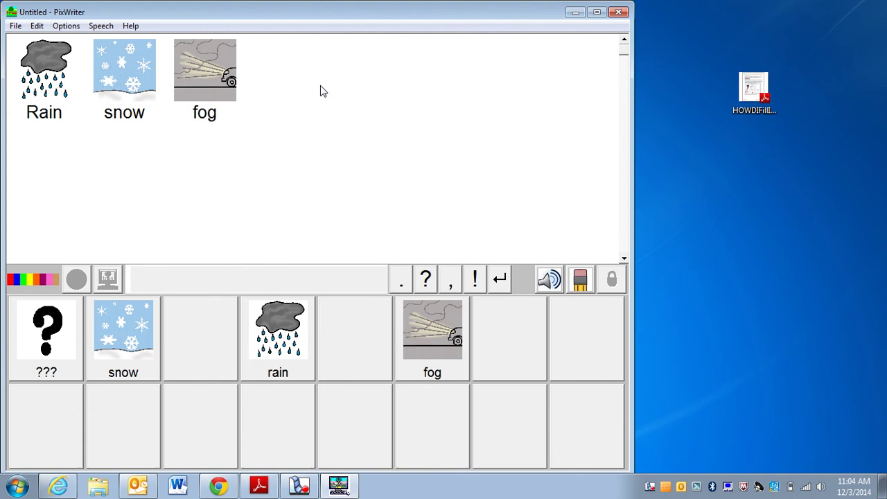
key(ctrl+n)
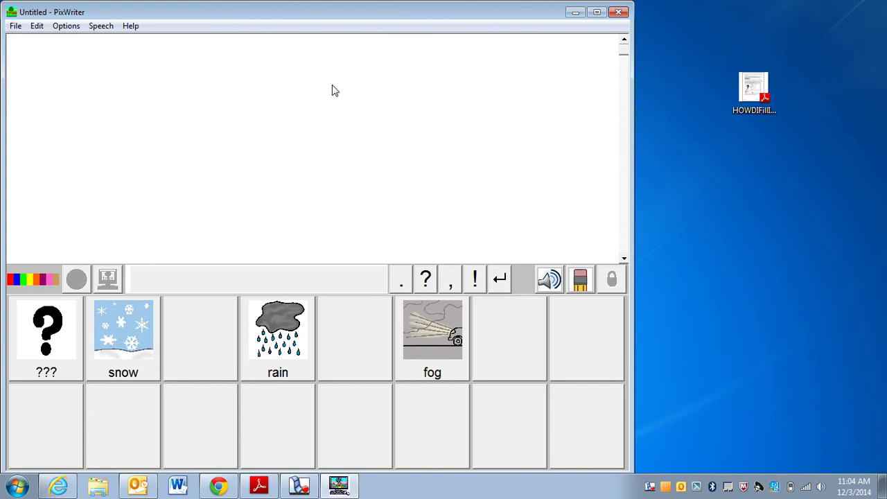
text(Wa)
text(ter)
text( falling f)
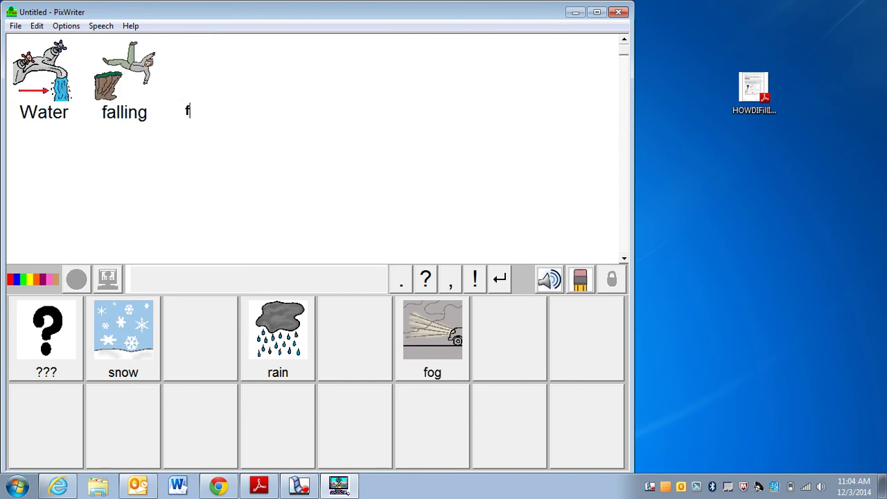
text(rom the sky )
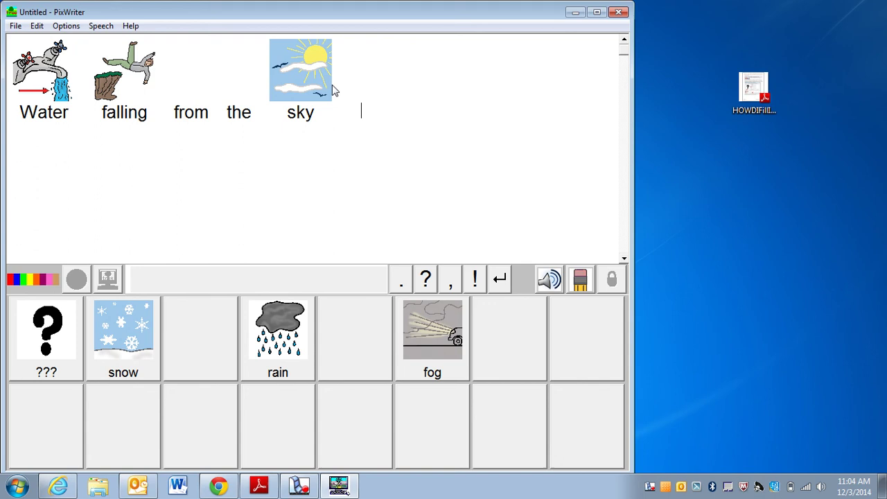
text(is )
text(called)
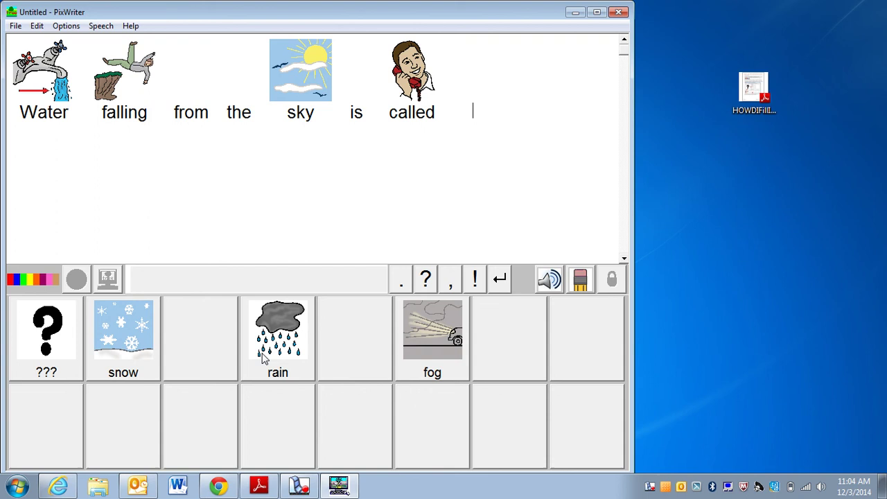
click(62, 346)
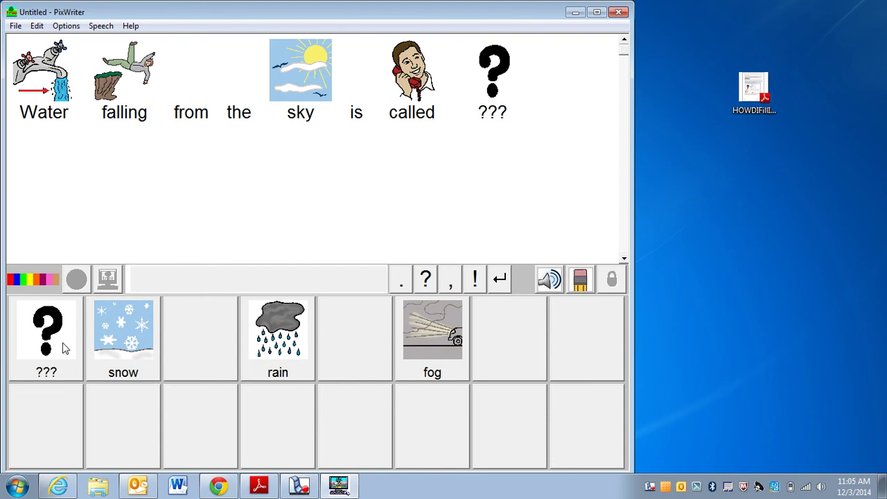
text(.)
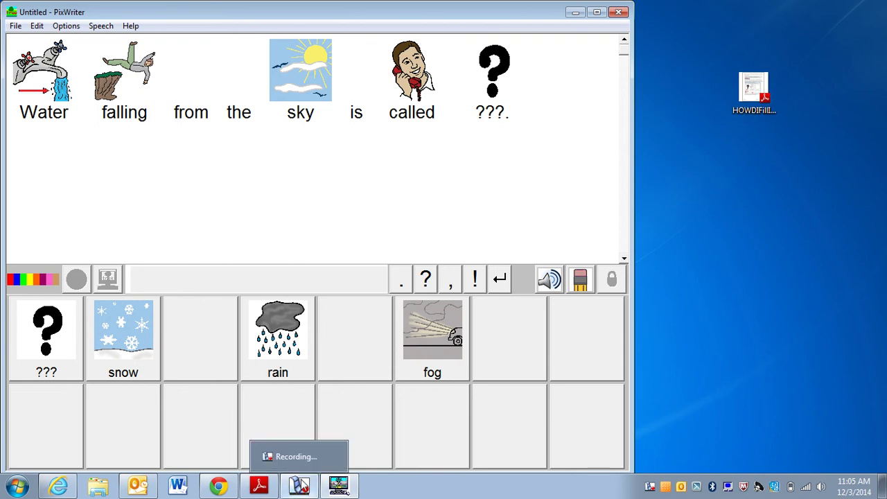
Add the cloud-on-the-ground and frozen-water sentences, each ending with a ??? blank
click(299, 485)
click(28, 56)
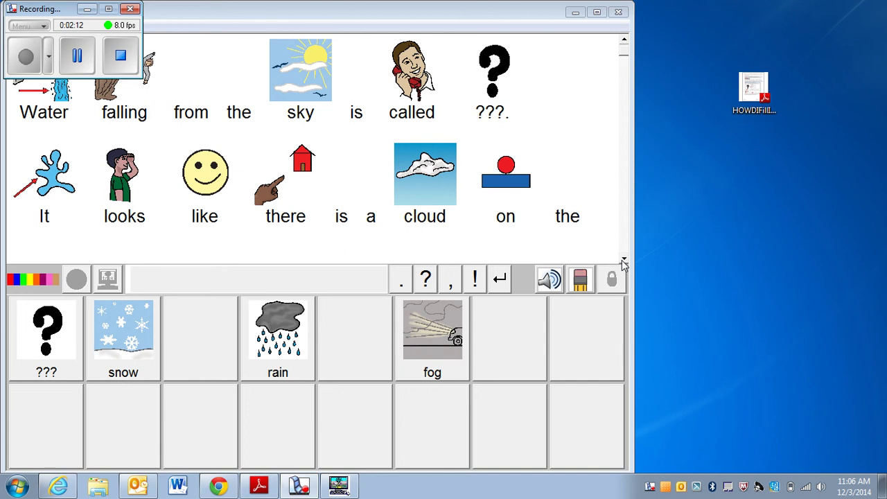
click(623, 260)
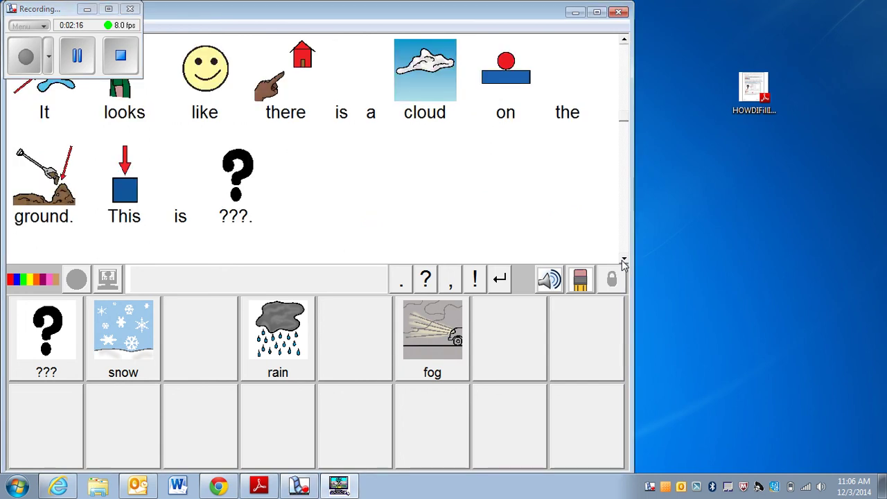
click(623, 260)
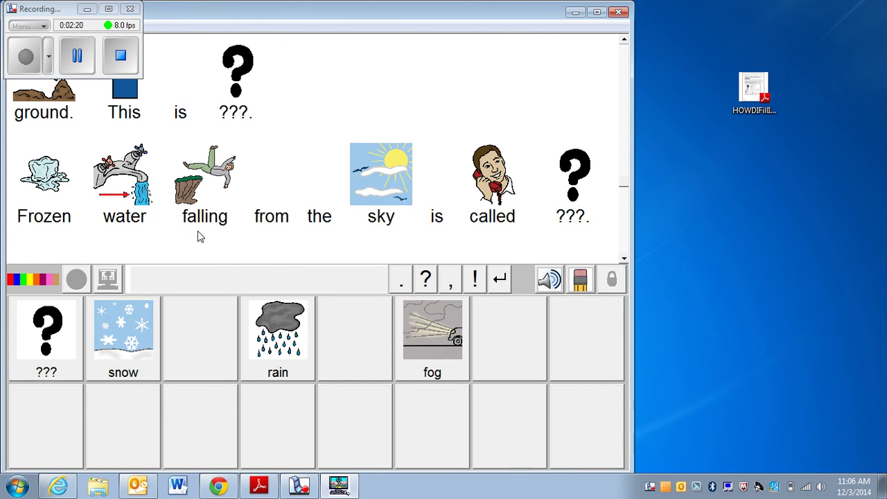
click(87, 10)
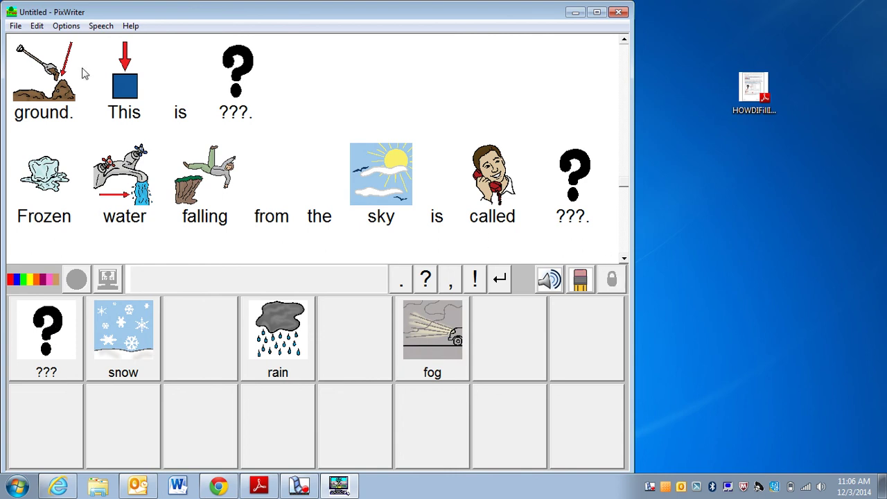
Unlock the word bank, delete the ??? button, and lock the bank again
click(77, 26)
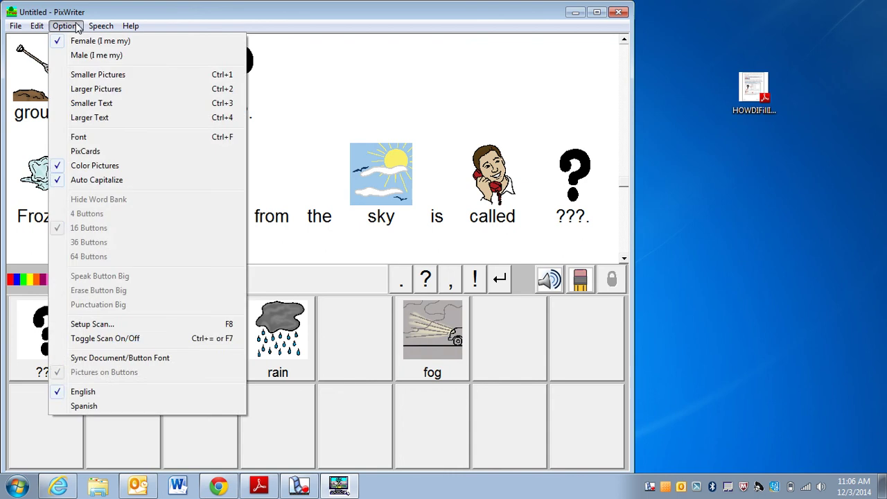
mouse_move(36, 25)
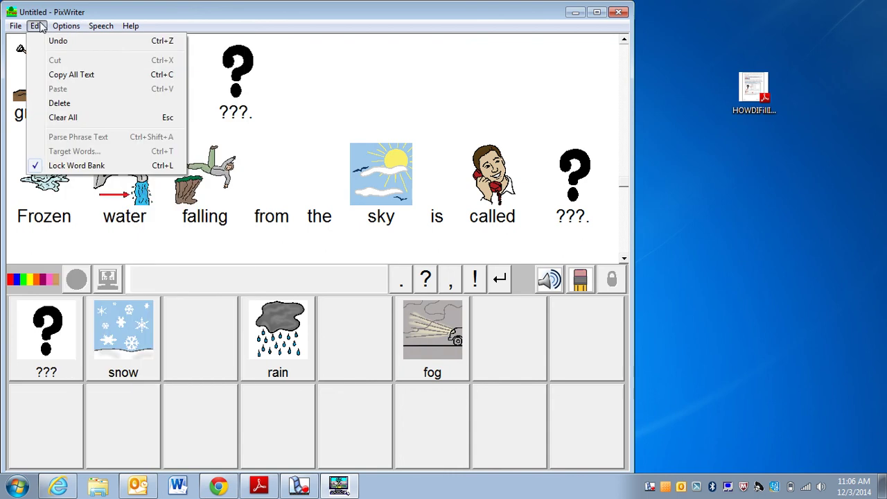
click(65, 166)
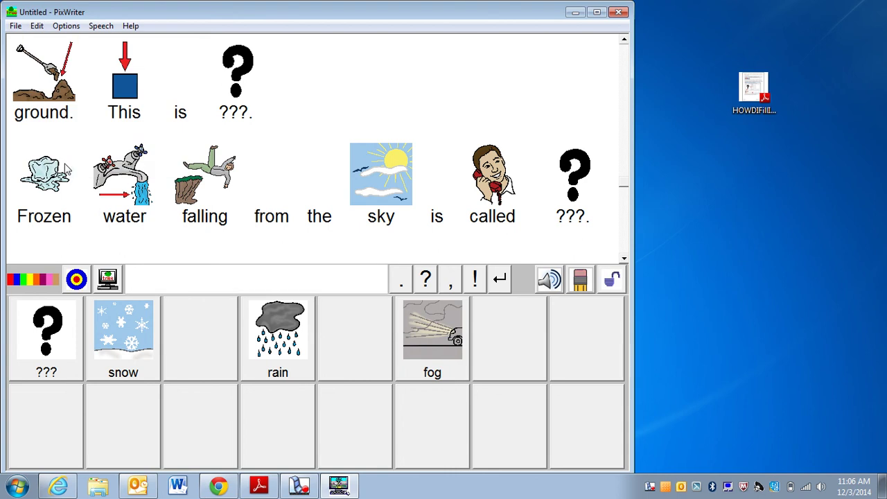
click(59, 322)
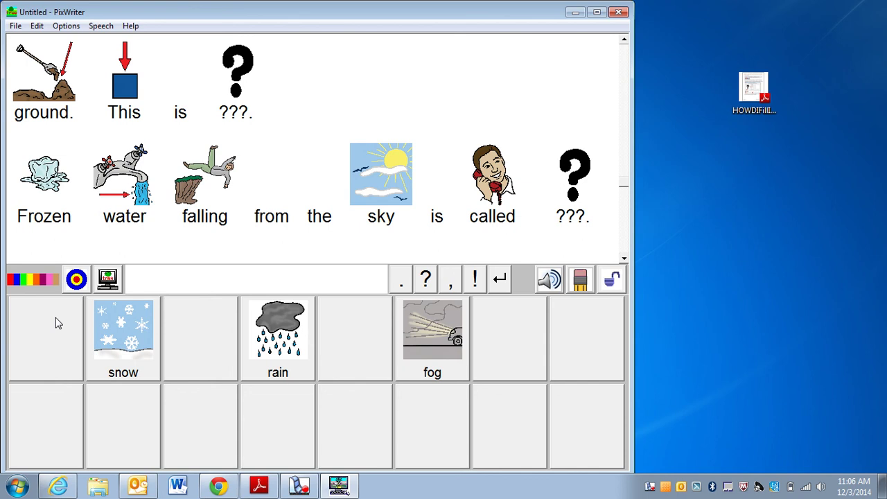
click(612, 281)
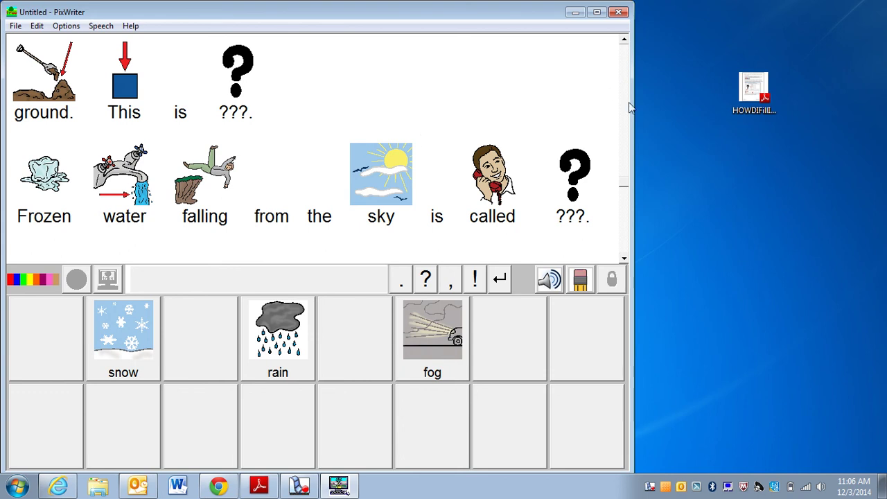
Select the first sentence's ??? blank and replace it with rain from the word bank
scroll(625, 106, down, 1)
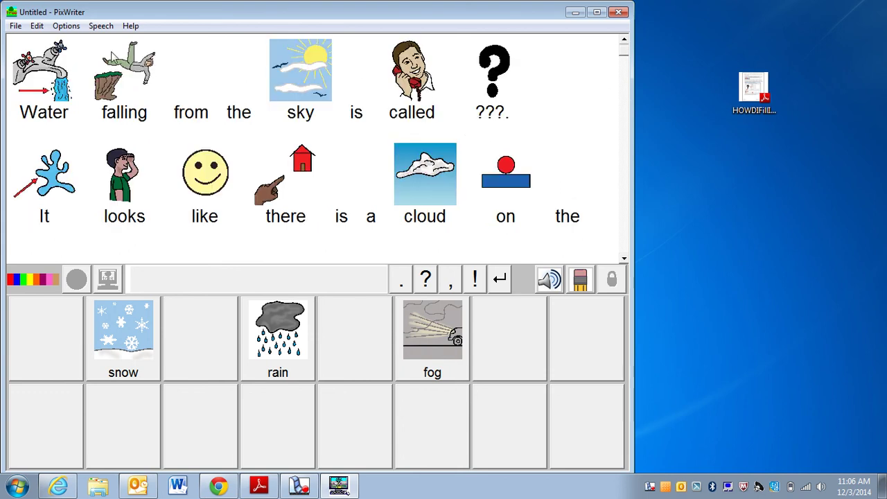
click(491, 115)
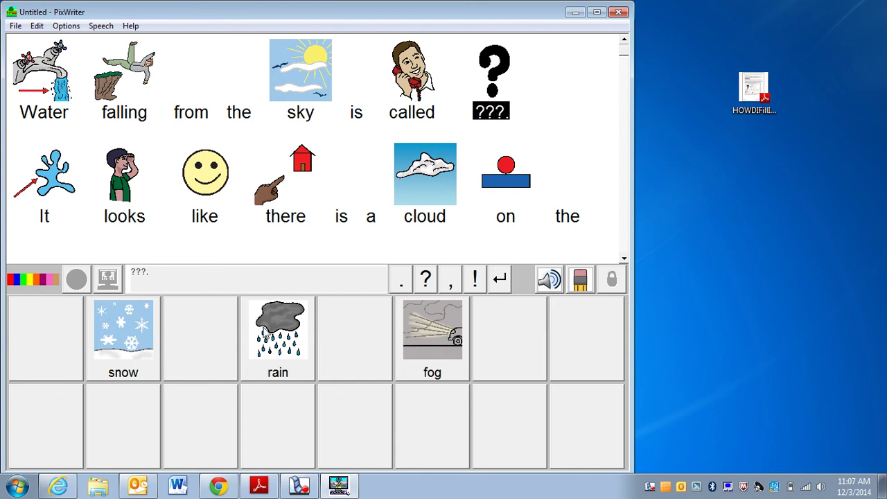
click(284, 356)
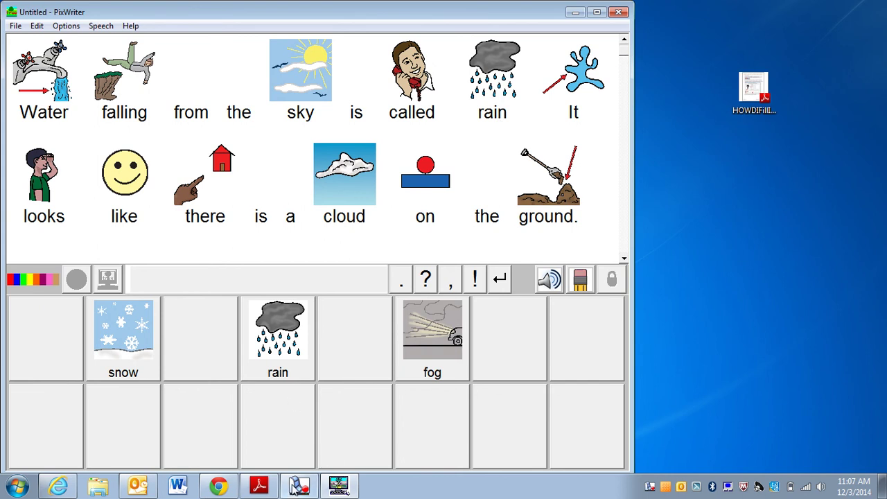
click(296, 487)
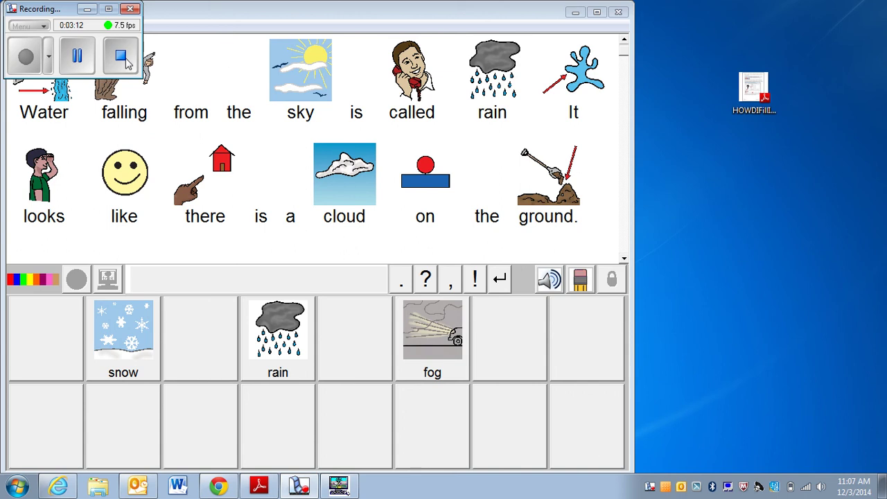